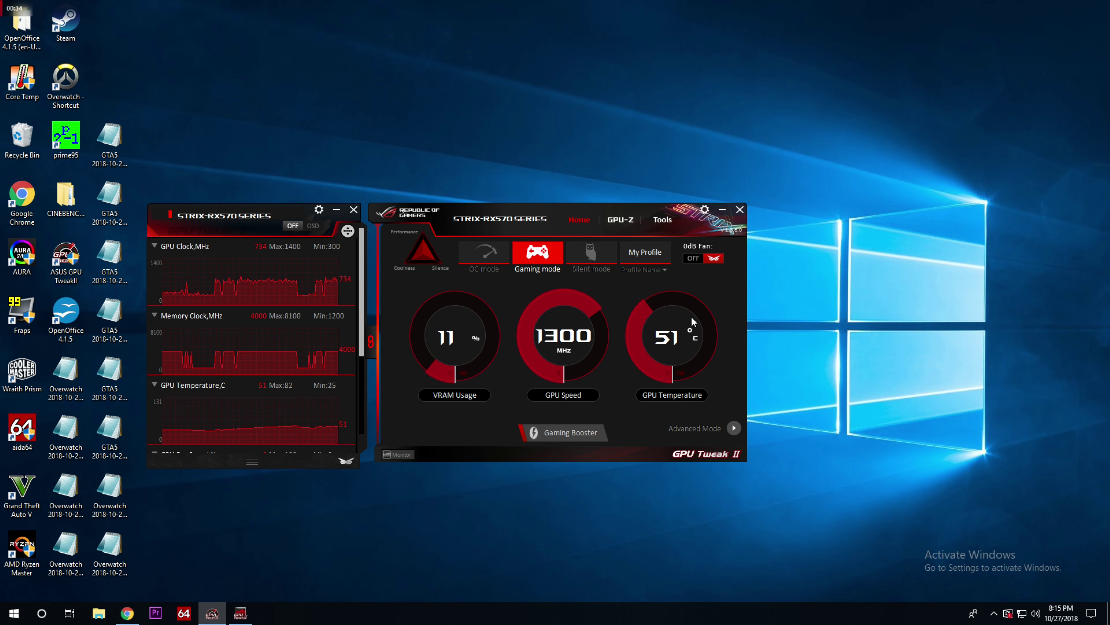
Switch to Advanced Mode and add a new tuning profile named BENCH
{"action": "left_click", "coordinate": [709, 429]}
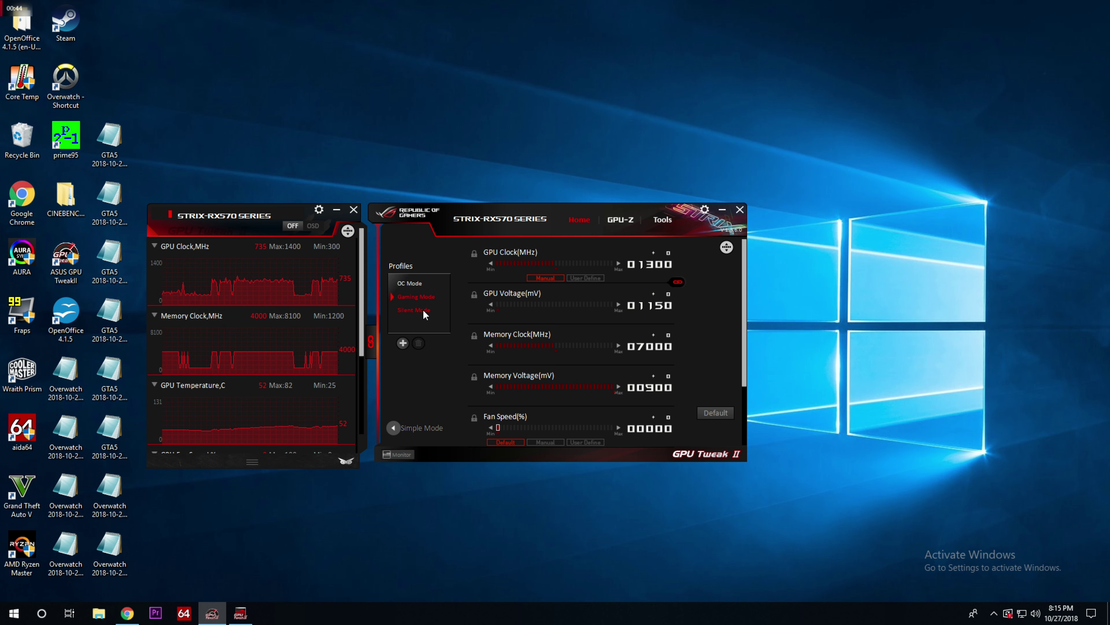
{"action": "left_click", "coordinate": [402, 343]}
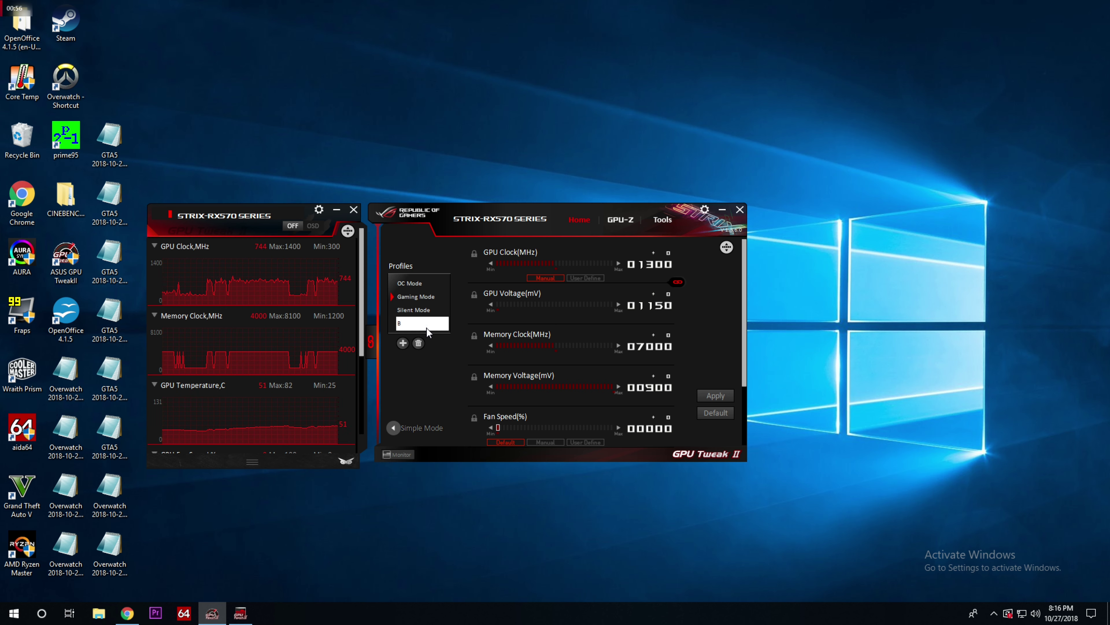
{"action": "key", "text": "Return"}
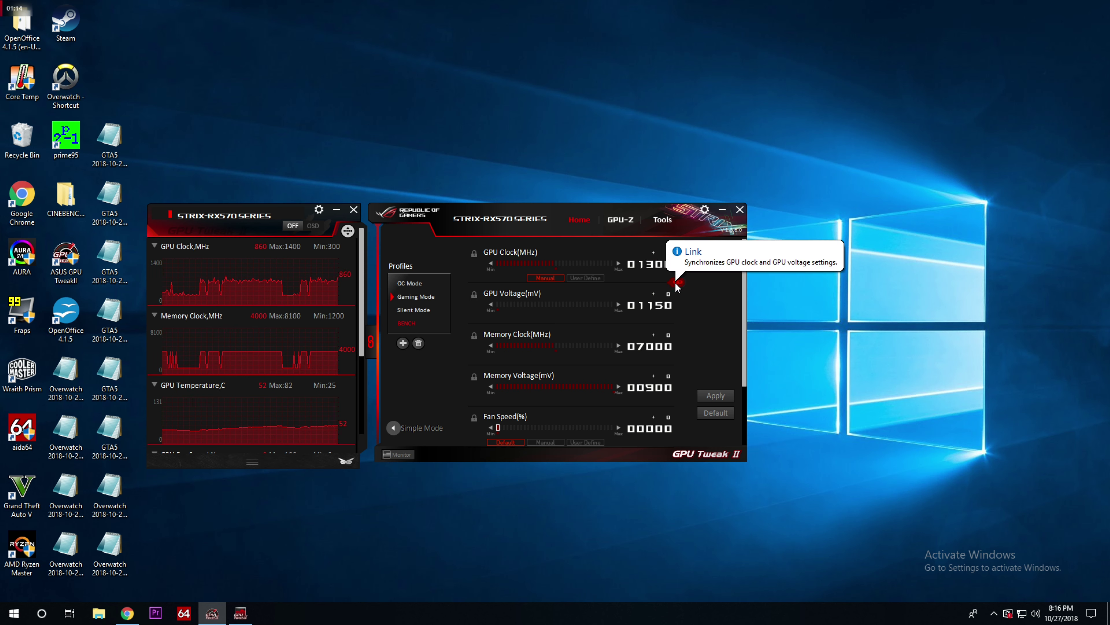
Set the GPU clock to 1450 MHz with the GPU voltage linked to it
{"action": "left_click", "coordinate": [618, 263]}
{"action": "left_click", "coordinate": [617, 263]}
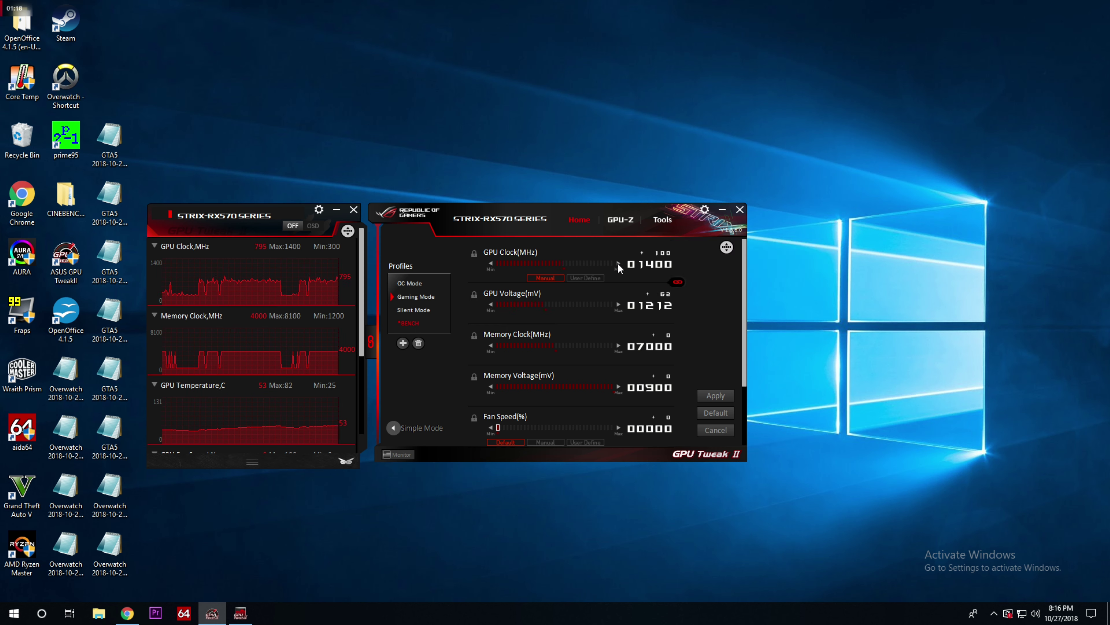
{"action": "type", "text": "1450"}
{"action": "key", "text": "Return"}
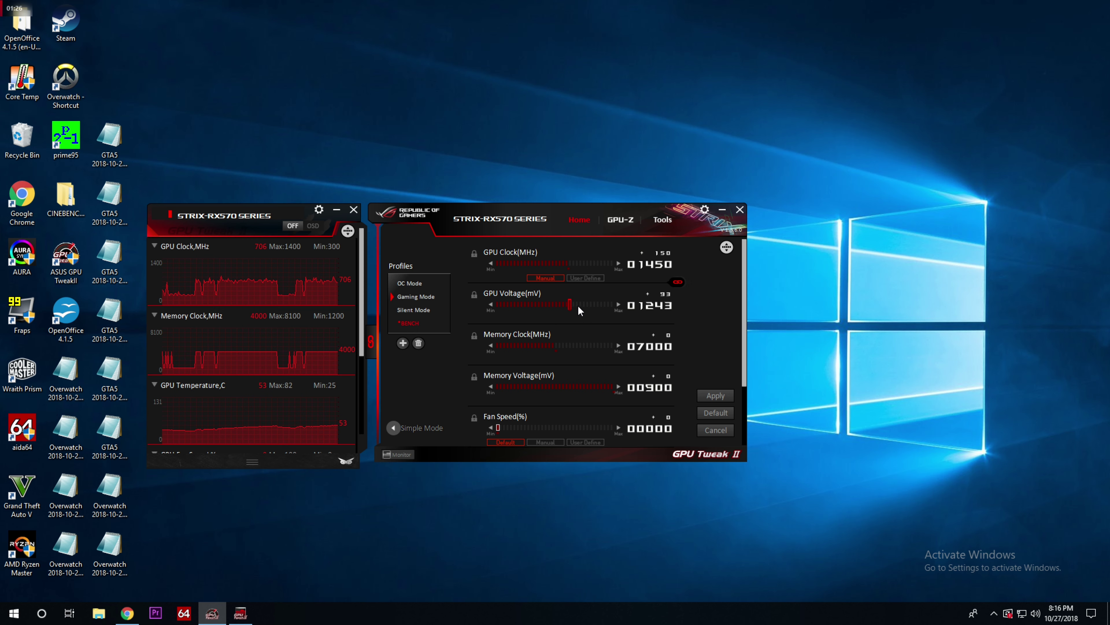
Unlink the GPU voltage from the GPU clock, lower the voltage to 1193 mV, and link the two again
{"action": "left_click", "coordinate": [678, 282]}
{"action": "left_click", "coordinate": [490, 304]}
{"action": "left_click", "coordinate": [490, 304]}
{"action": "left_click", "coordinate": [490, 304]}
{"action": "left_click", "coordinate": [490, 303]}
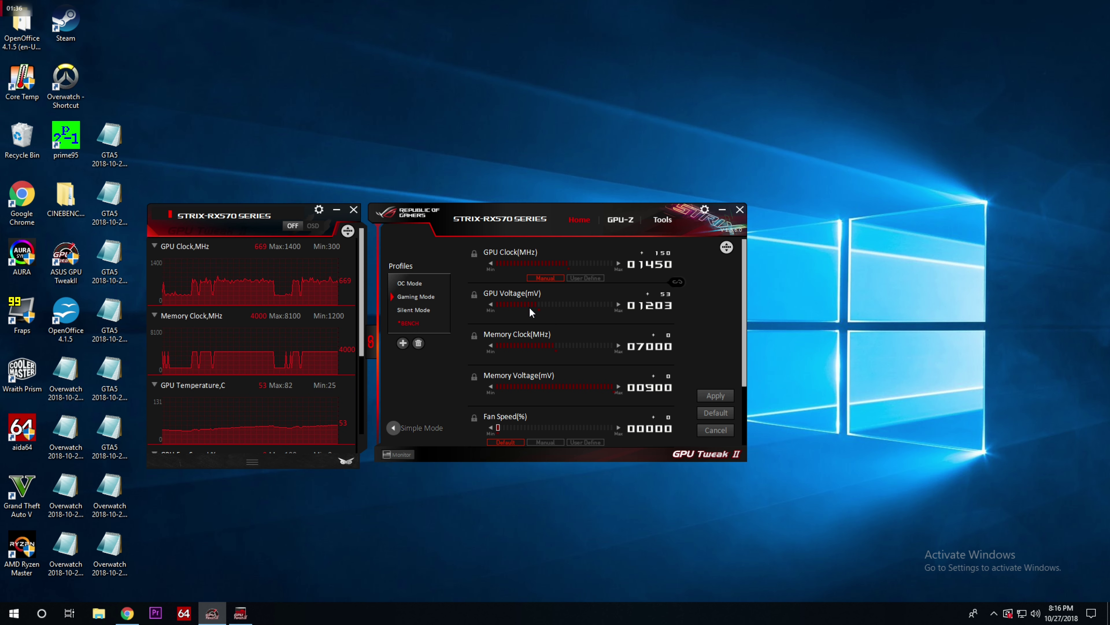
{"action": "left_click", "coordinate": [490, 304]}
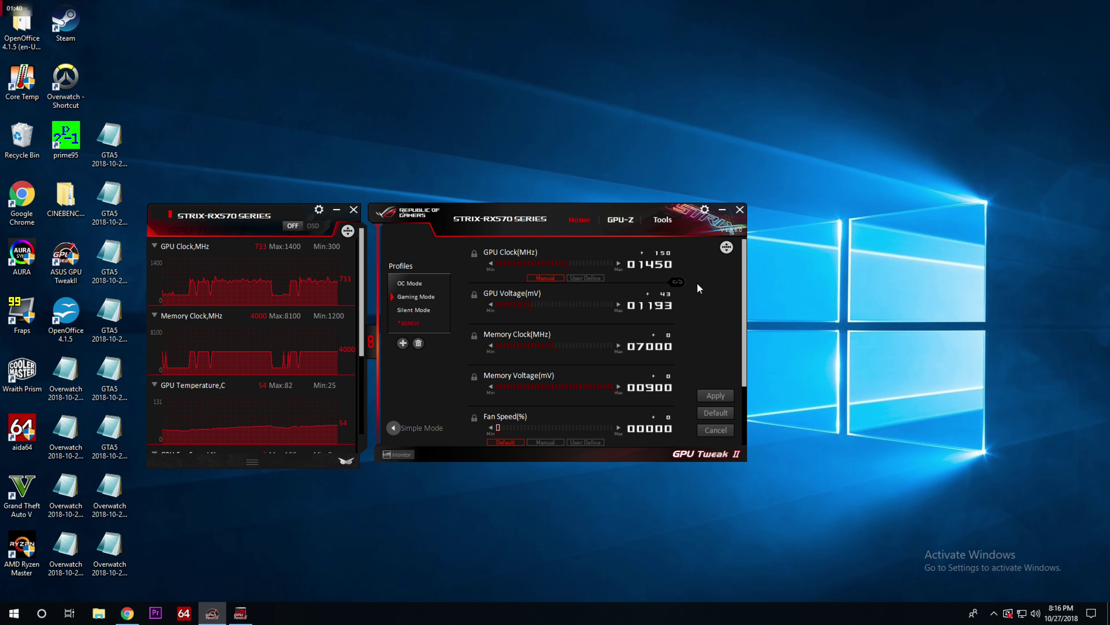
{"action": "left_click", "coordinate": [677, 281]}
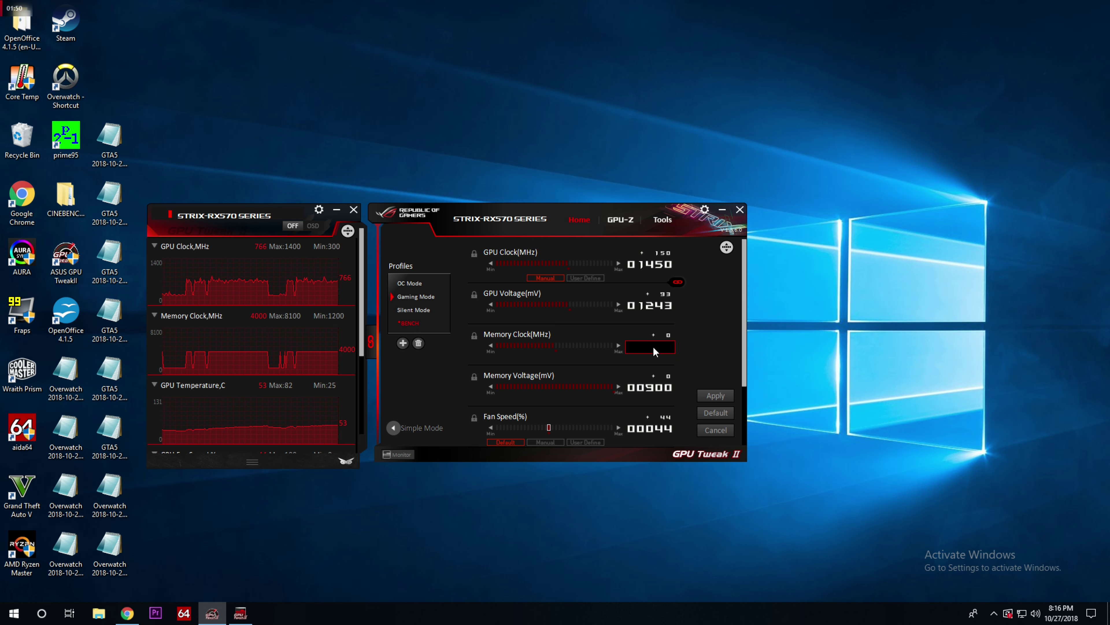
Set the memory clock to 8000 MHz
{"action": "type", "text": "8000"}
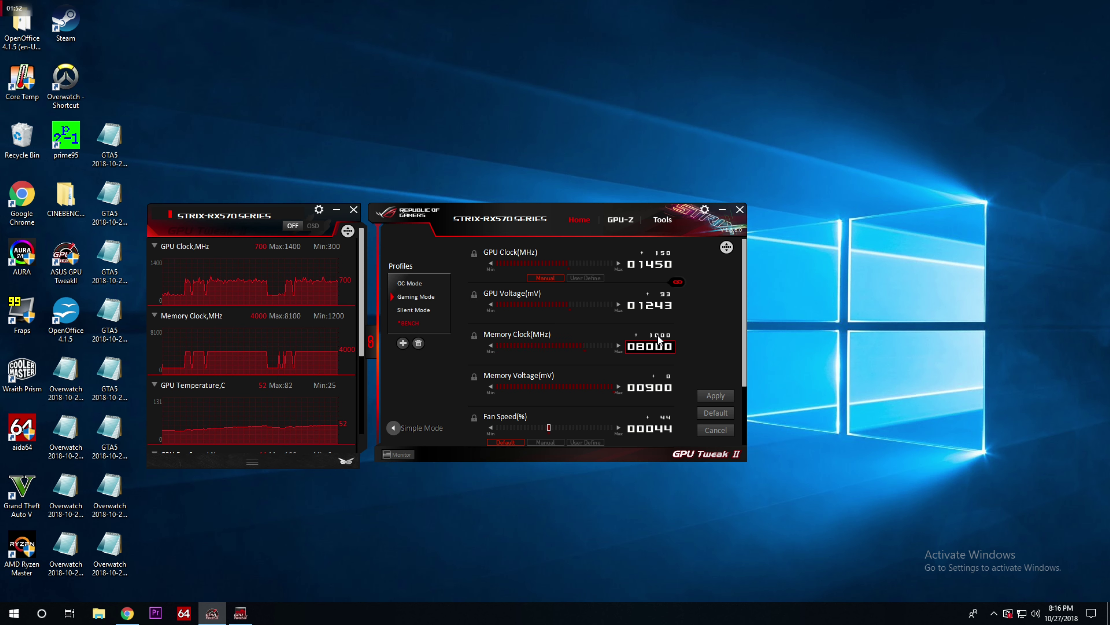
{"action": "key", "text": "Return"}
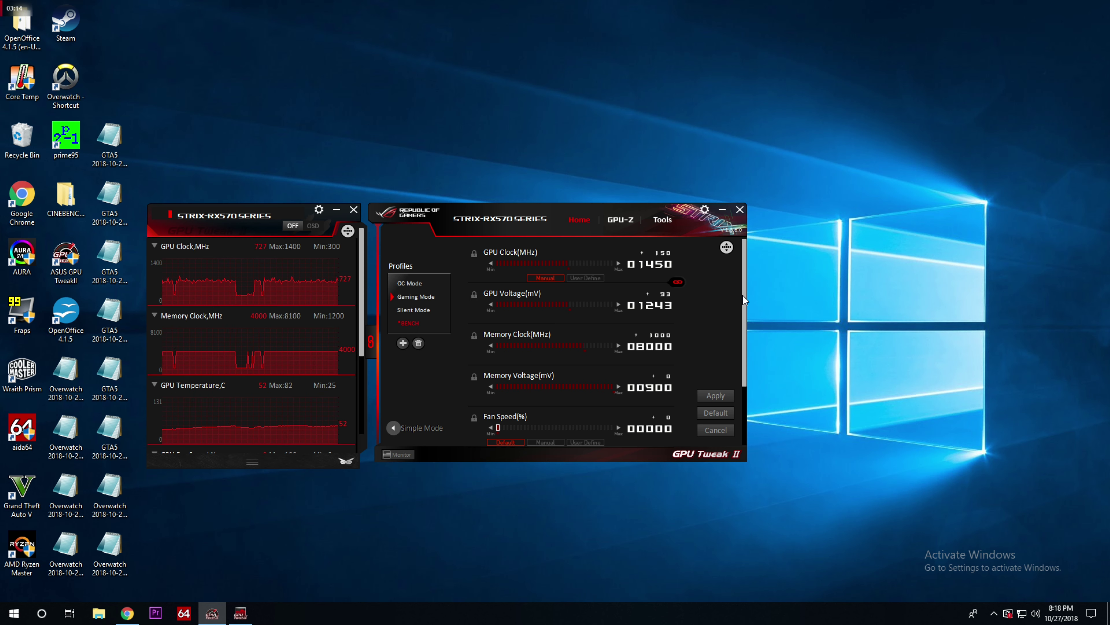
{"action": "left_click_drag", "start_coordinate": [744, 284], "coordinate": [652, 332]}
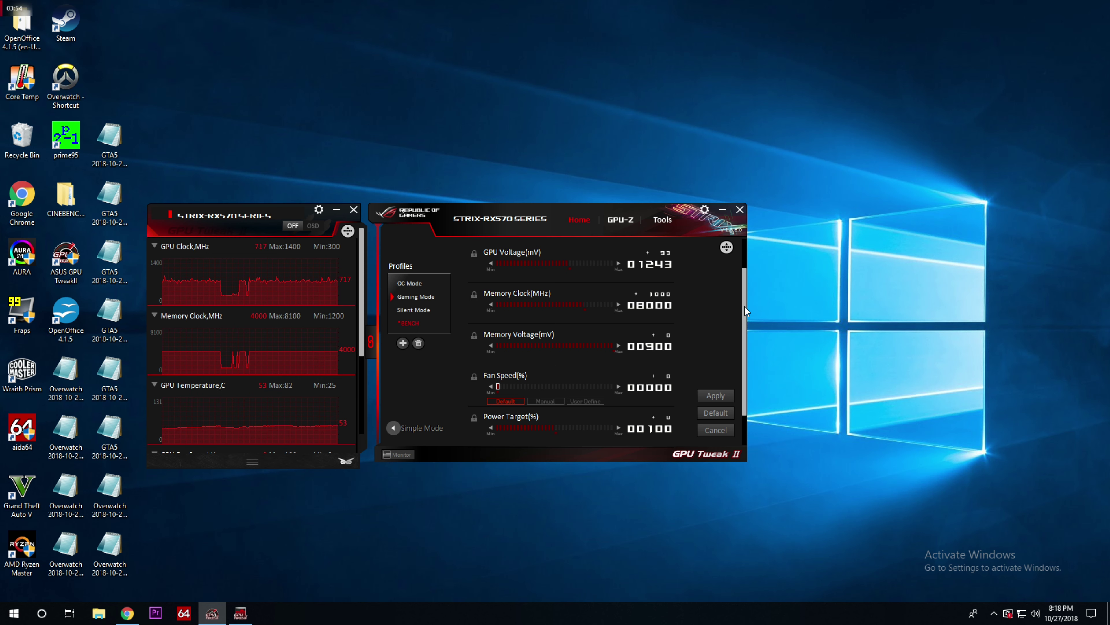
{"action": "scroll", "coordinate": [744, 306], "scroll_direction": "up", "scroll_amount": 1}
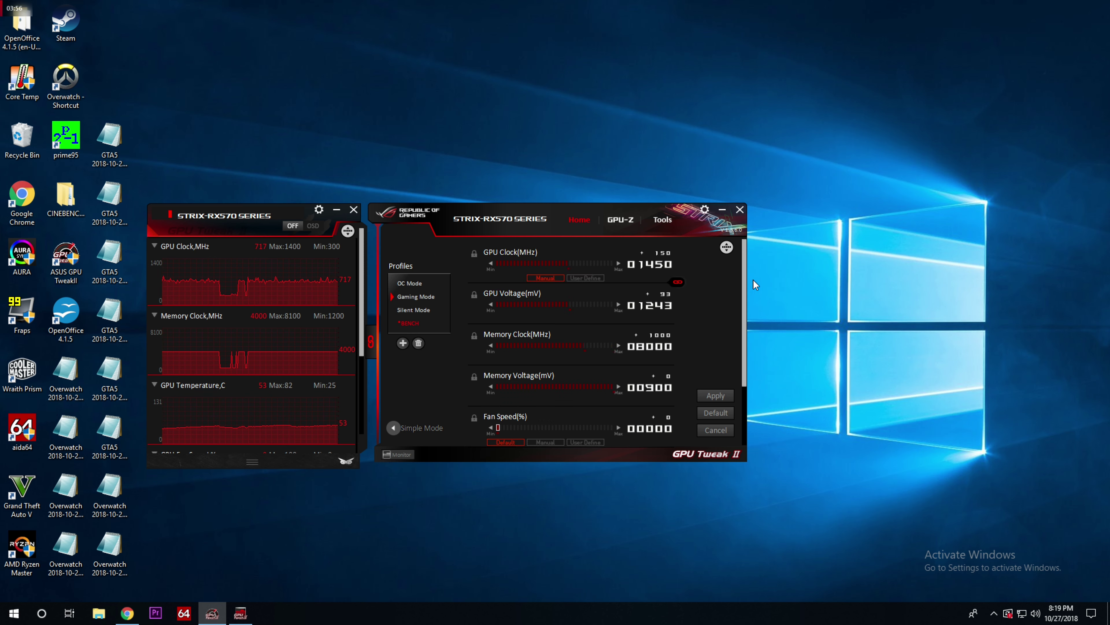
Try the manual fan speed mode and view the user-defined fan curve without editing its points
{"action": "left_click_drag", "start_coordinate": [746, 308], "coordinate": [717, 380]}
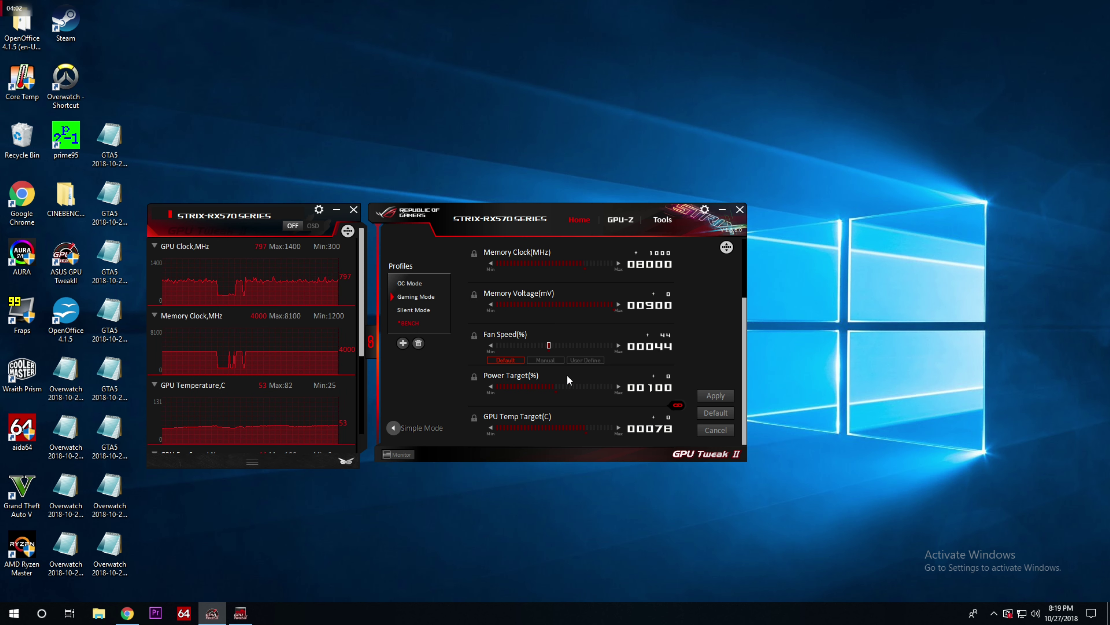
{"action": "left_click", "coordinate": [587, 359]}
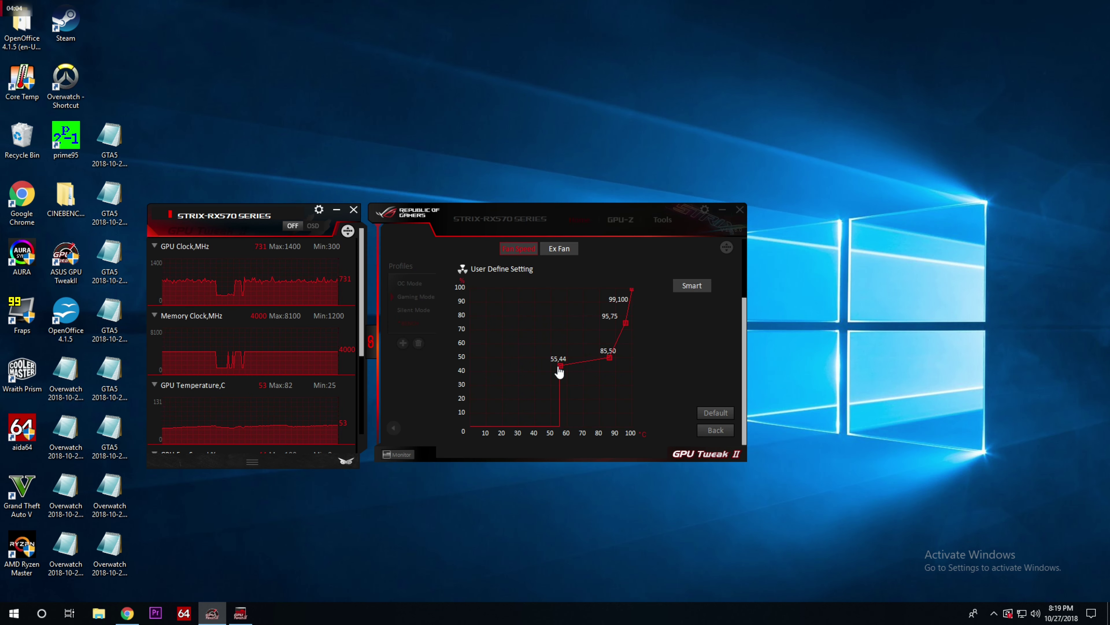
{"action": "left_click", "coordinate": [719, 431]}
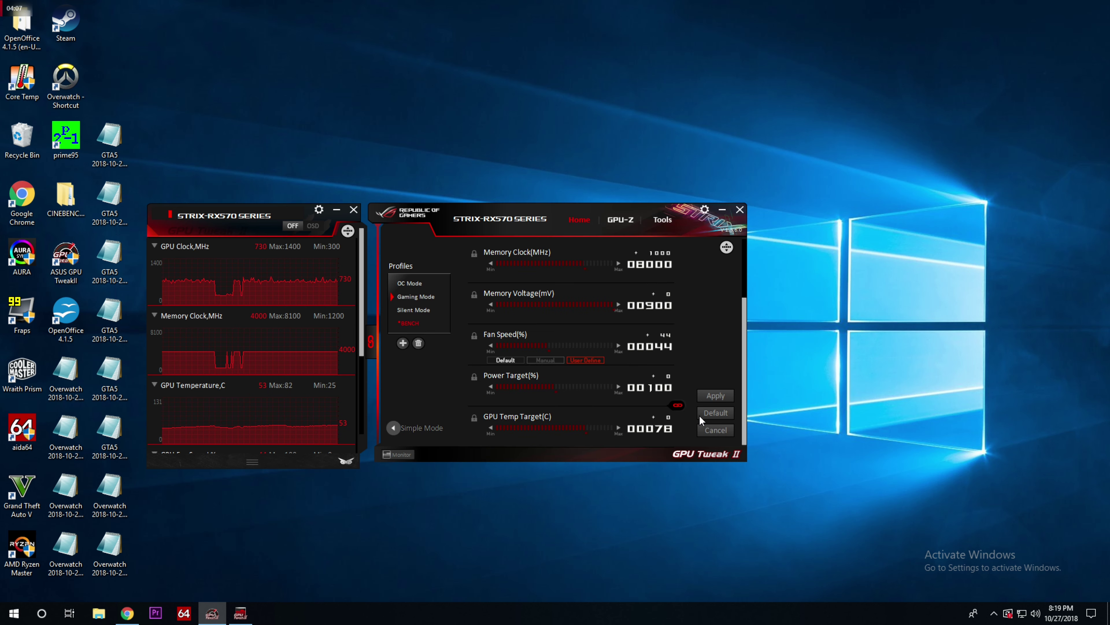
{"action": "left_click", "coordinate": [542, 361]}
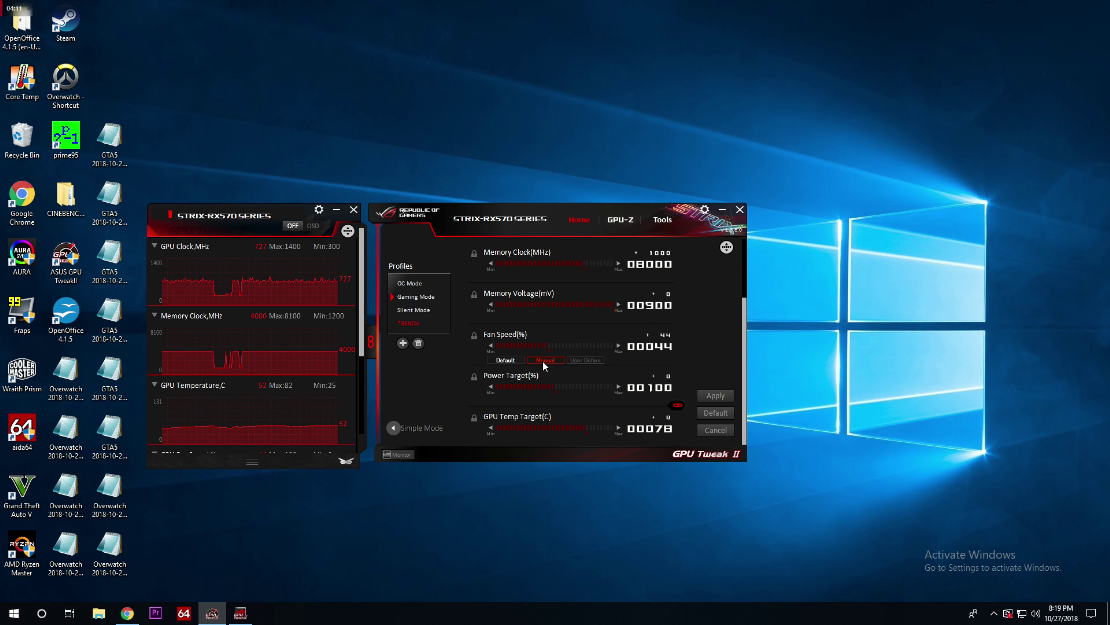
{"action": "left_click", "coordinate": [617, 346]}
{"action": "left_click", "coordinate": [597, 361]}
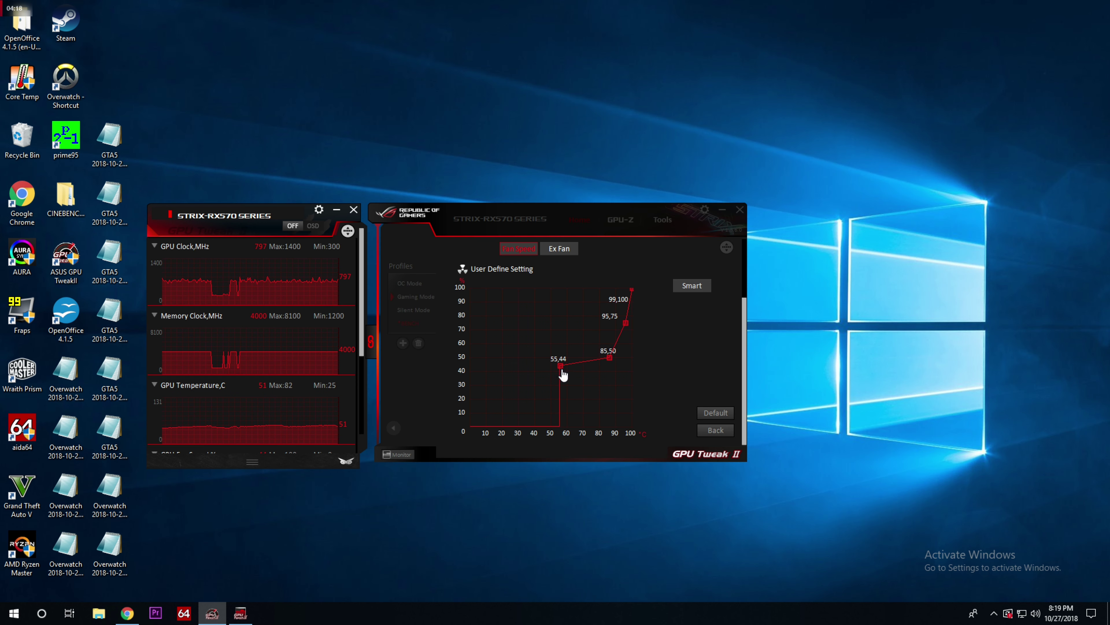
{"action": "left_click", "coordinate": [716, 430]}
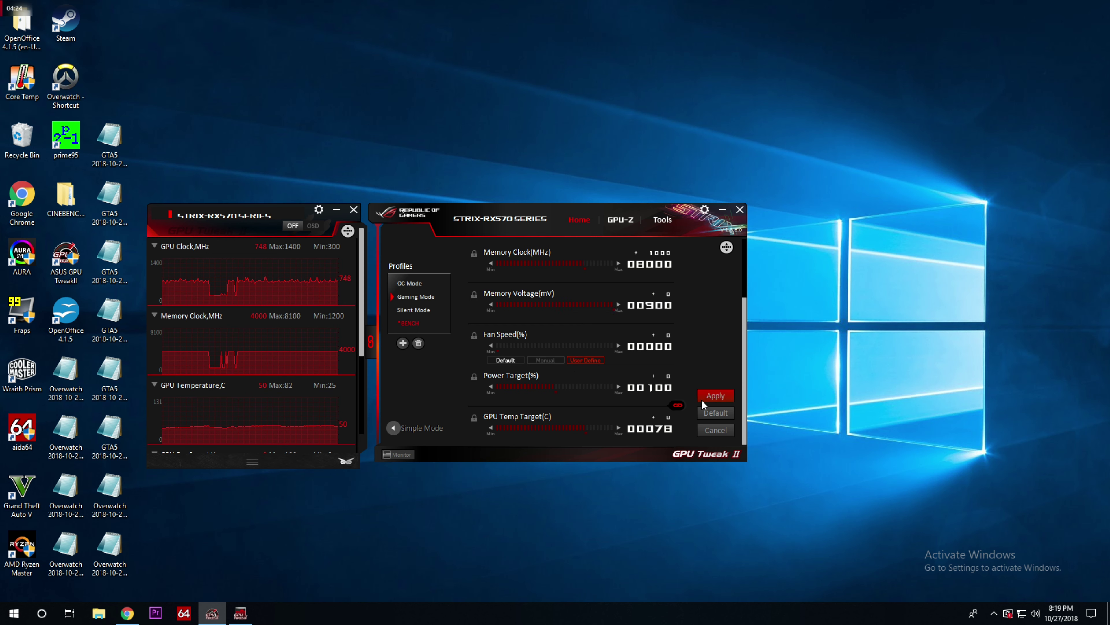
Reshape the user-defined fan curve to 40 °C/50%, 50 °C/70%, 60 °C/89% and 74 °C/99%, and return to the profile settings
{"action": "left_click", "coordinate": [580, 362]}
{"action": "left_click_drag", "start_coordinate": [552, 363], "coordinate": [536, 361]}
{"action": "left_click_drag", "start_coordinate": [611, 361], "coordinate": [554, 335]}
{"action": "left_click_drag", "start_coordinate": [627, 328], "coordinate": [568, 308]}
{"action": "left_click_drag", "start_coordinate": [633, 294], "coordinate": [592, 295]}
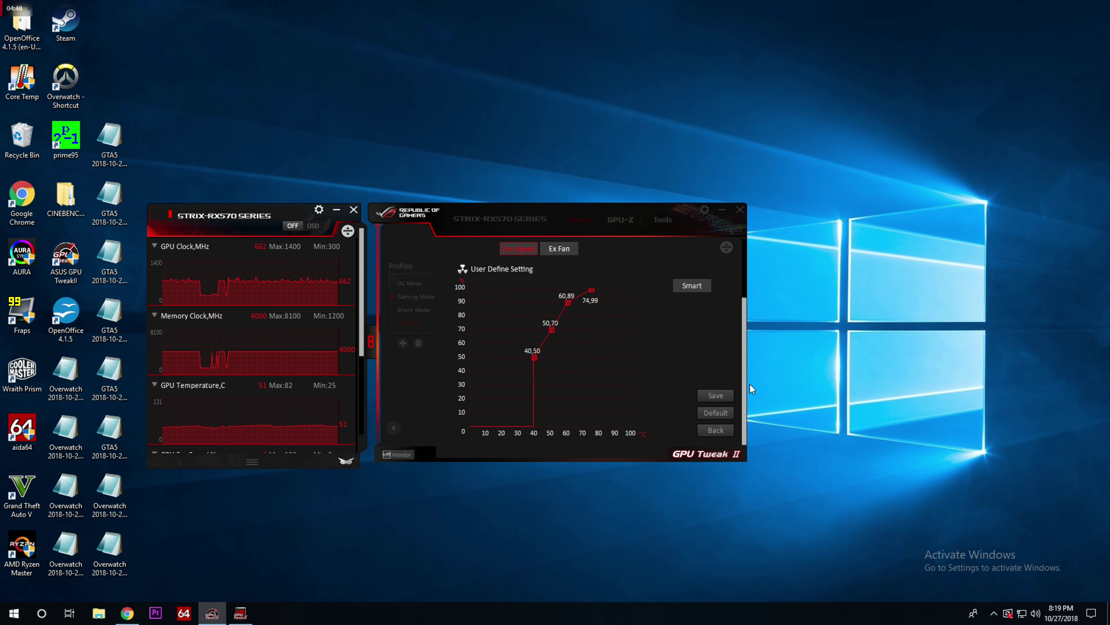
{"action": "left_click", "coordinate": [721, 431]}
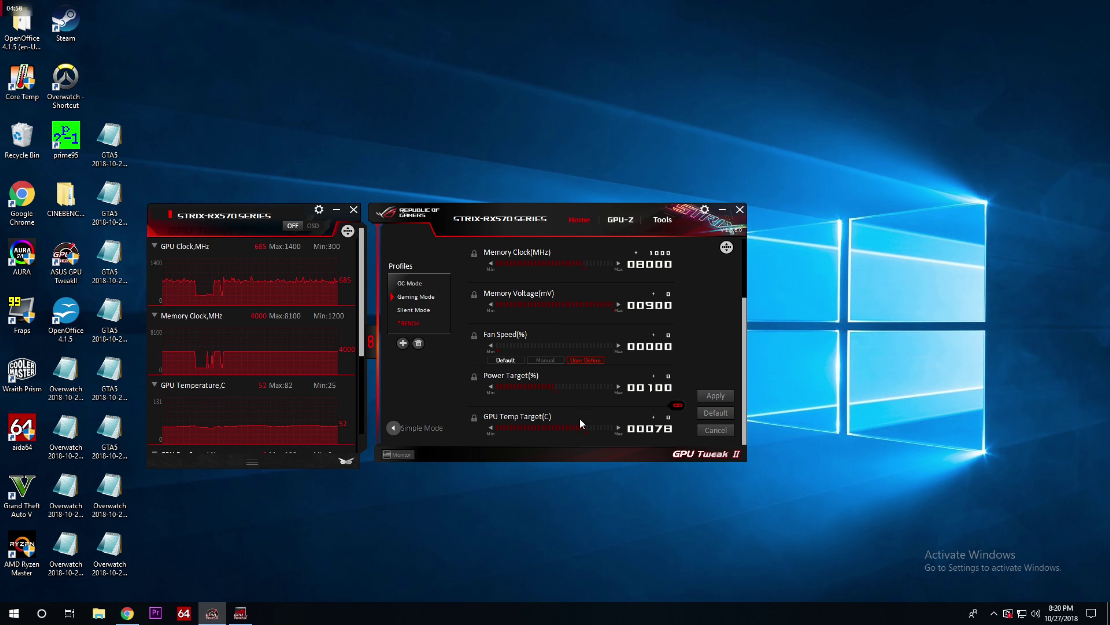
Unlink the power target from the GPU temperature target and raise the power target to 125%
{"action": "left_click", "coordinate": [677, 404]}
{"action": "left_click", "coordinate": [619, 387]}
{"action": "left_click", "coordinate": [617, 386]}
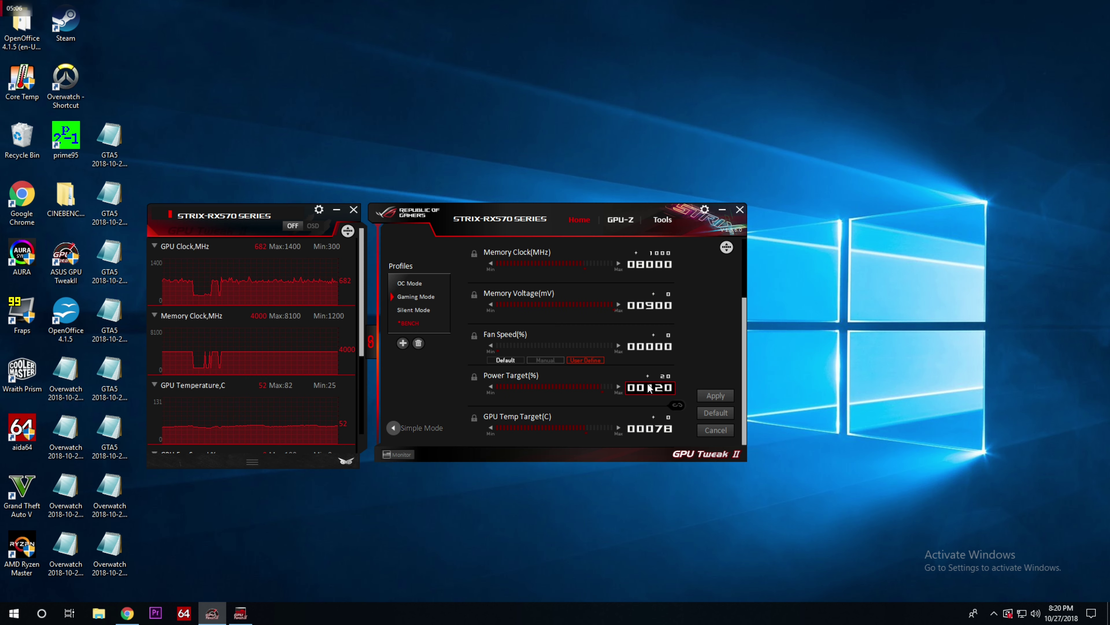
{"action": "left_click", "coordinate": [491, 388]}
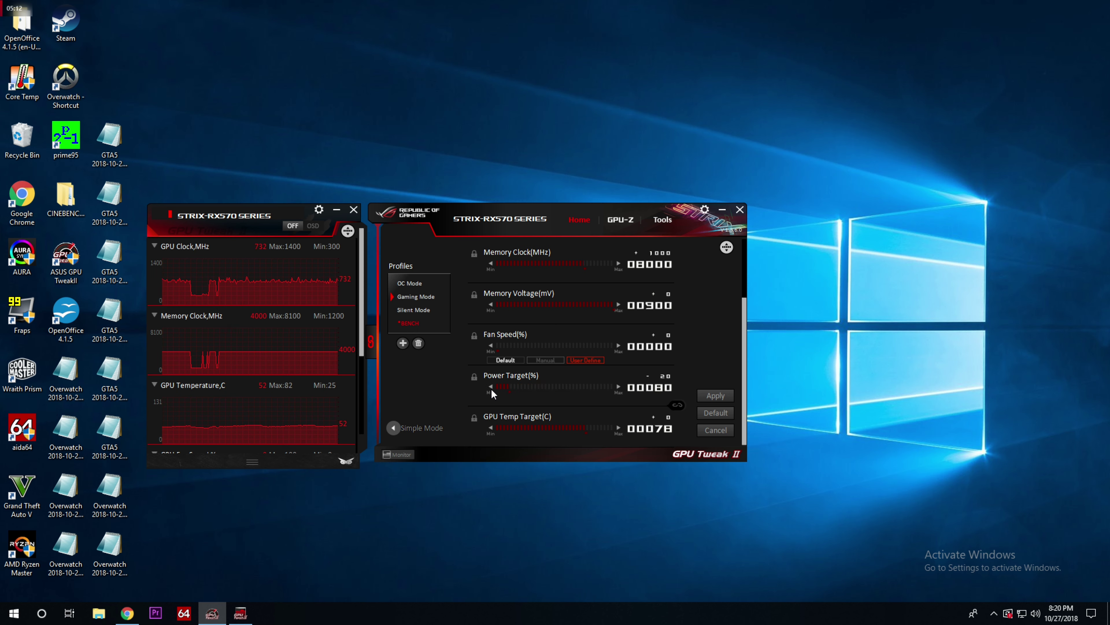
{"action": "left_click", "coordinate": [619, 386]}
{"action": "left_click", "coordinate": [617, 387]}
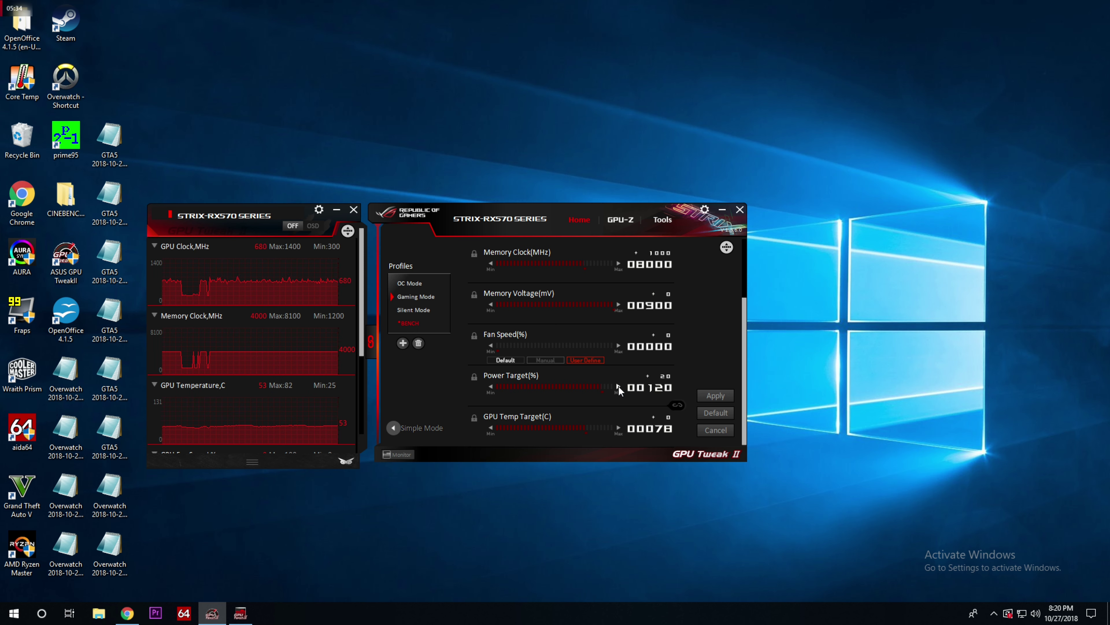
{"action": "left_click_drag", "start_coordinate": [743, 356], "coordinate": [743, 382]}
{"action": "left_click", "coordinate": [617, 386]}
Lower the GPU temperature target to 68 °C and apply the overclock settings
{"action": "scroll", "coordinate": [745, 337], "scroll_direction": "up", "scroll_amount": 1}
{"action": "scroll", "coordinate": [743, 360], "scroll_direction": "down", "scroll_amount": 1}
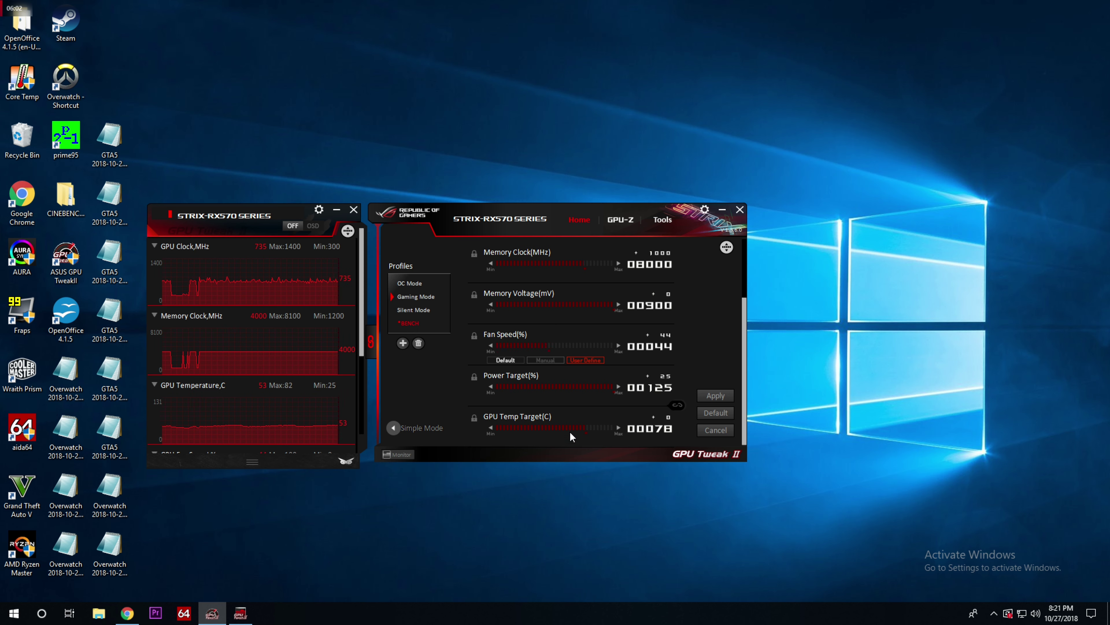
{"action": "left_click", "coordinate": [492, 429]}
{"action": "left_click", "coordinate": [712, 395]}
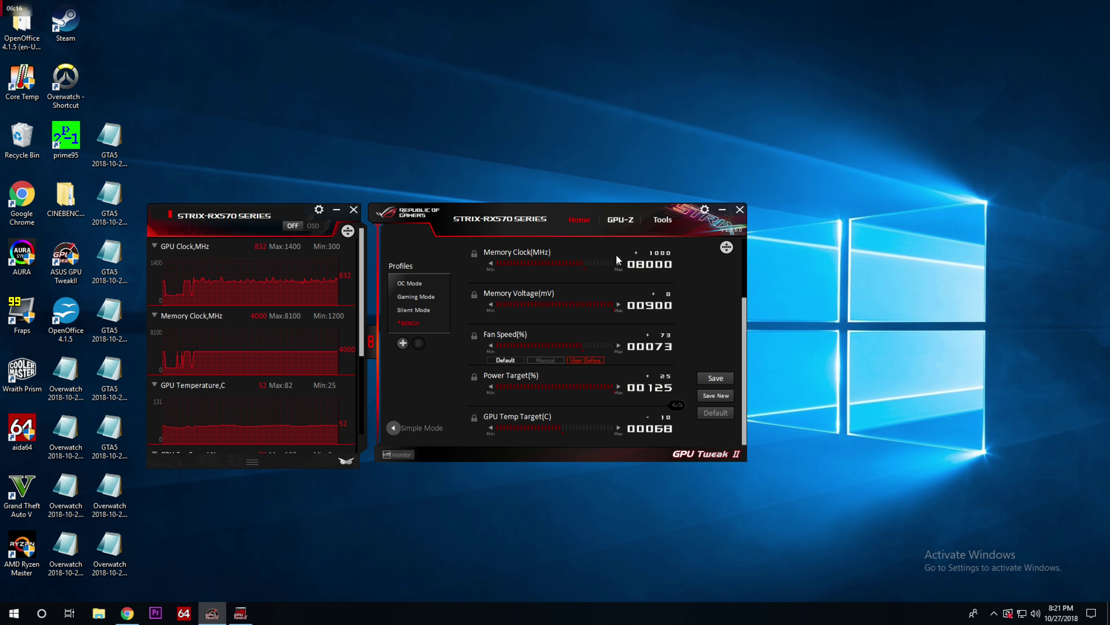
Check the graphics card's specifications and clocks in the GPU-Z information, and return to the clock and voltage settings
{"action": "left_click", "coordinate": [621, 220]}
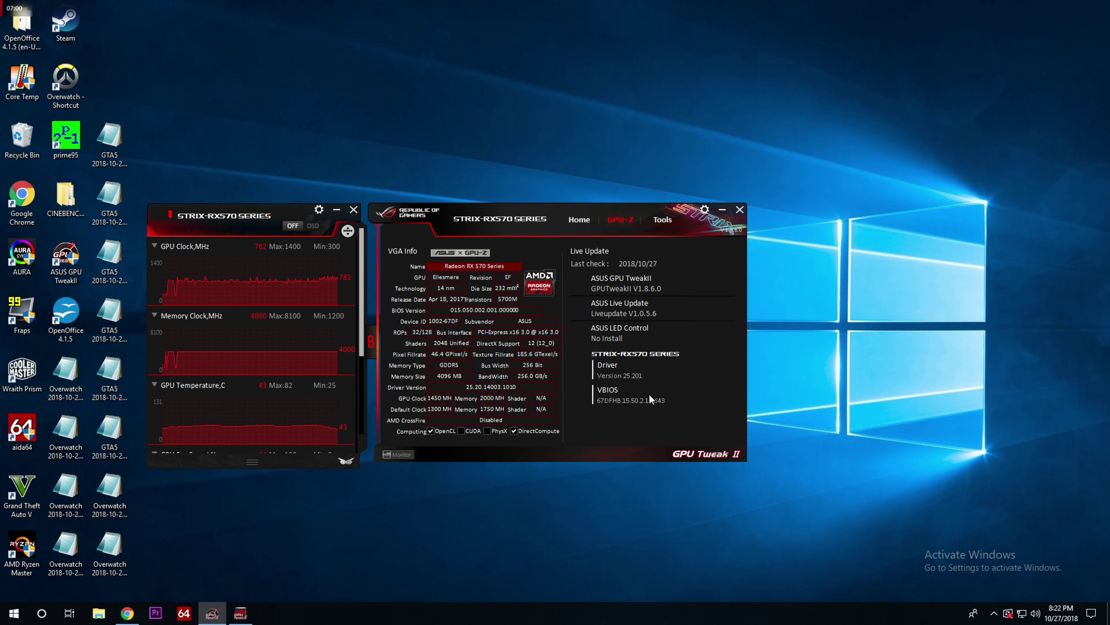
{"action": "left_click", "coordinate": [586, 218]}
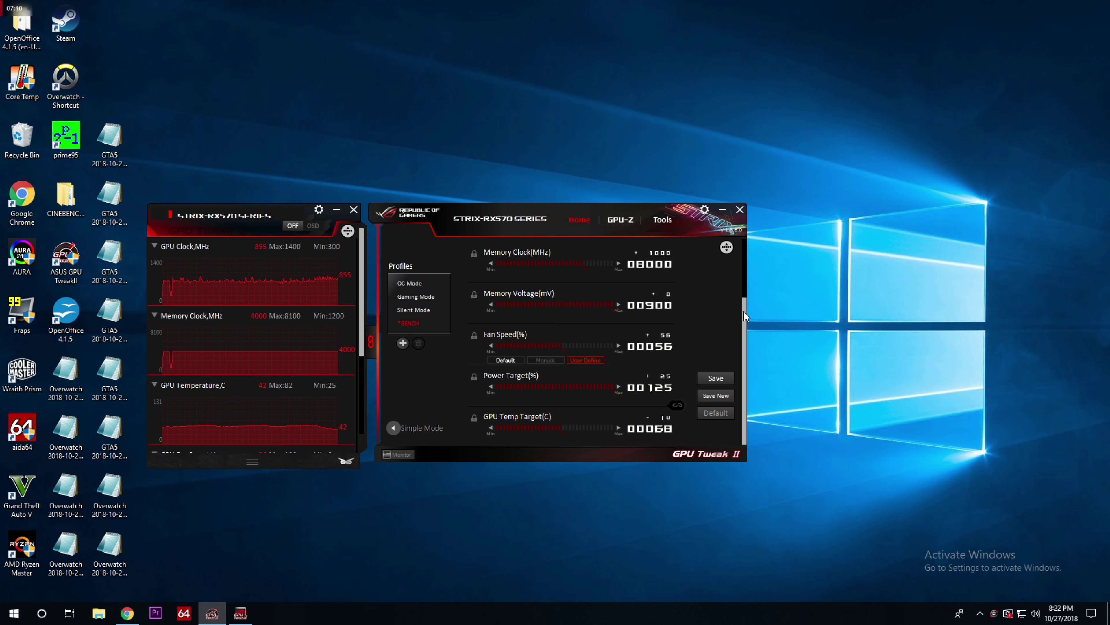
{"action": "left_click_drag", "start_coordinate": [745, 312], "coordinate": [743, 256]}
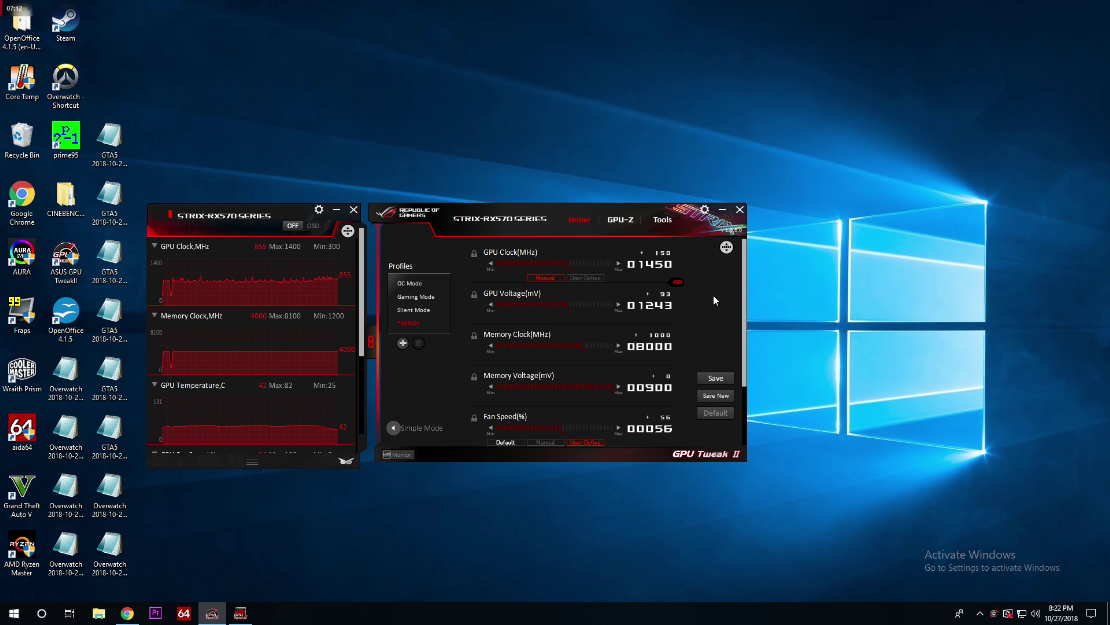